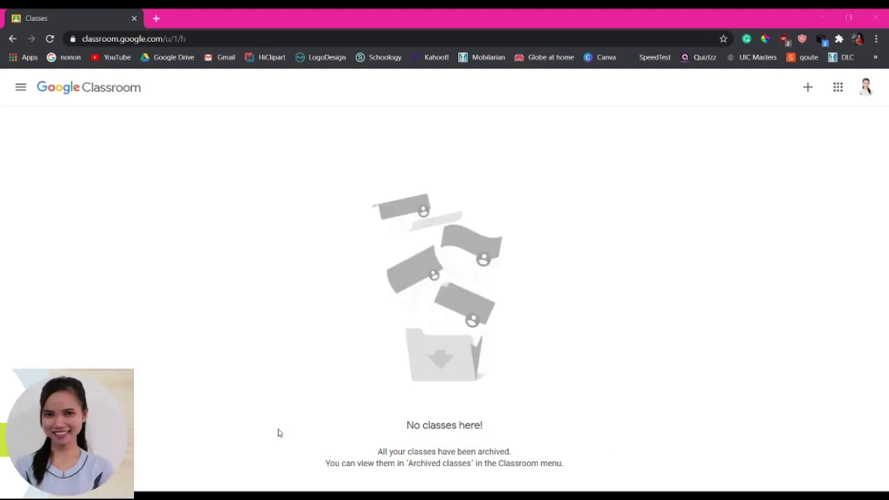
- Open the Join class form and place the cursor in its Class code field
key("ctrl+l")
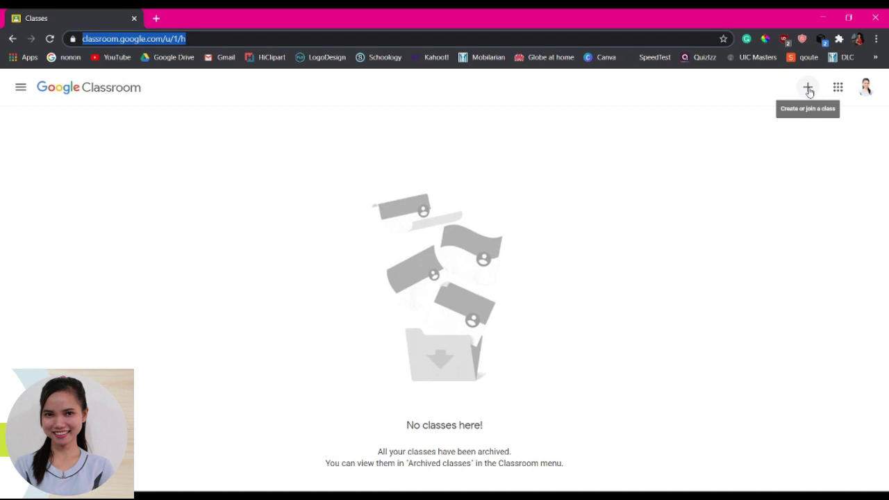
left_click(808, 90)
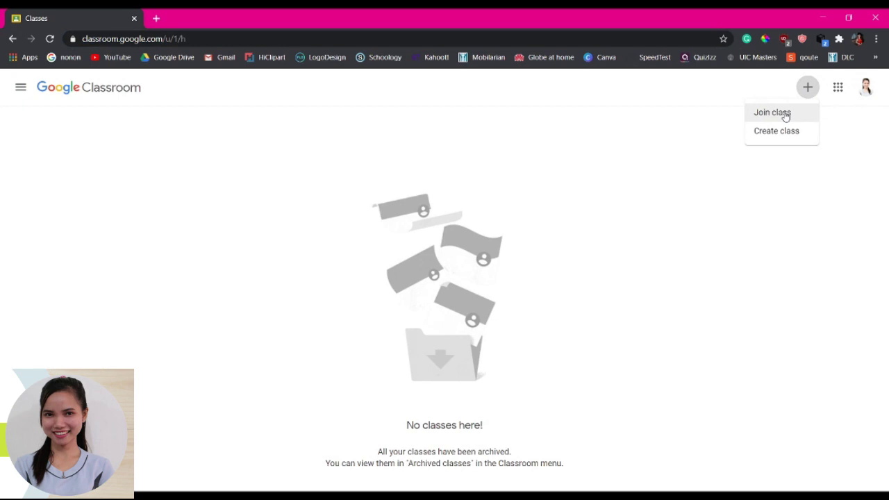
left_click(785, 116)
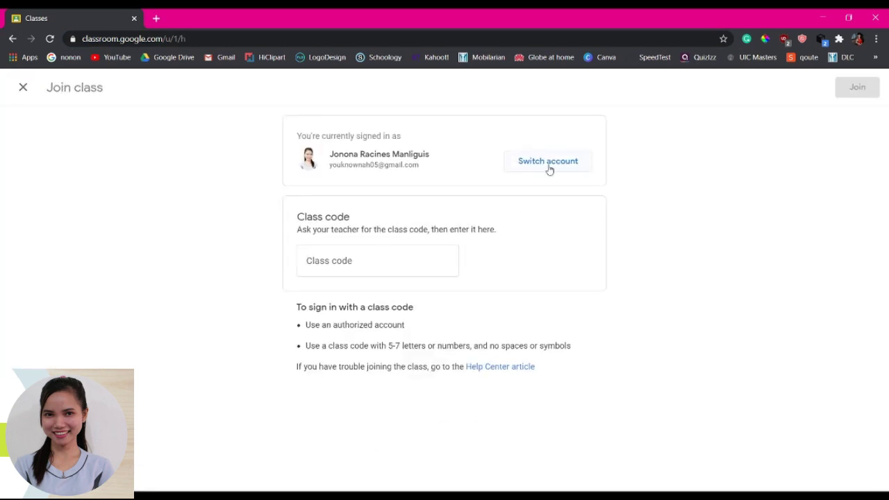
left_click(331, 265)
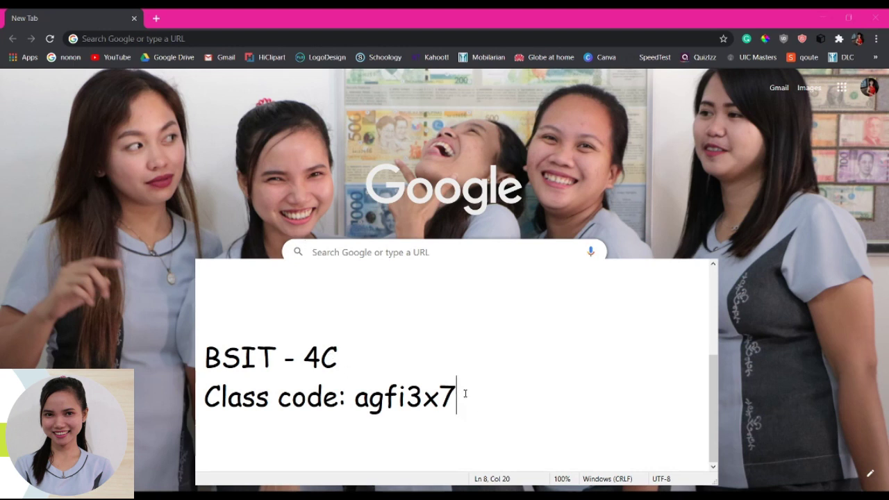
- Copy the BSIT - 4C class code from the Notepad note into the Class code field
left_click_drag(466, 394, 355, 396)
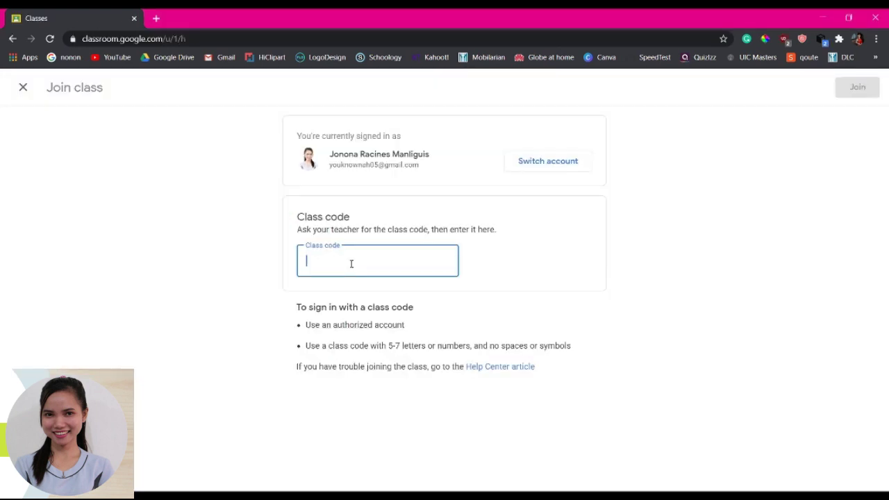
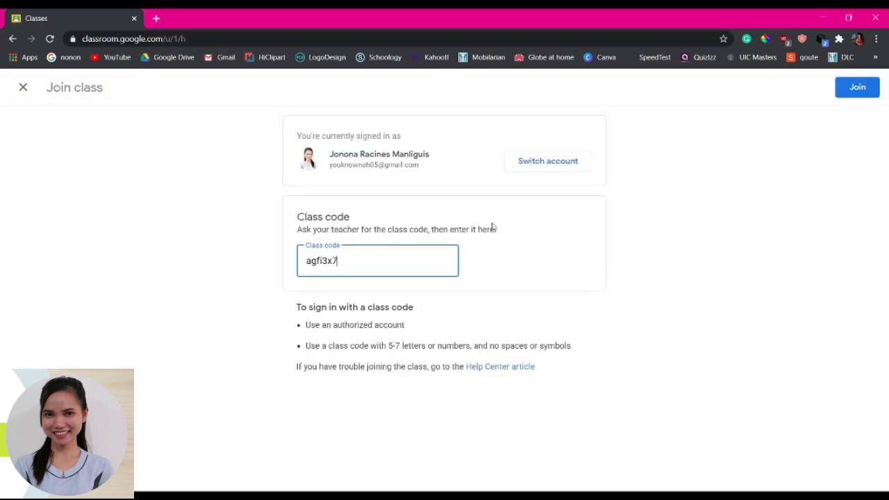
- Join the BSIT 4C class and dismiss the Create posts tip
left_click(859, 97)
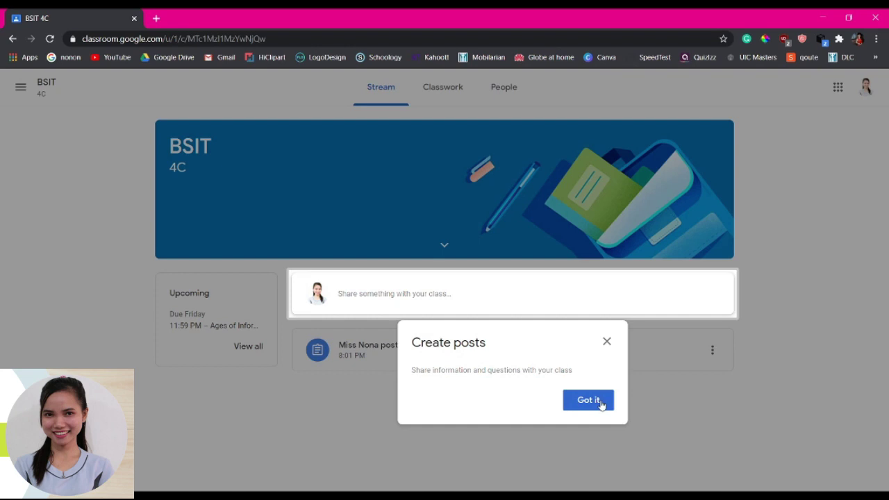
left_click(593, 402)
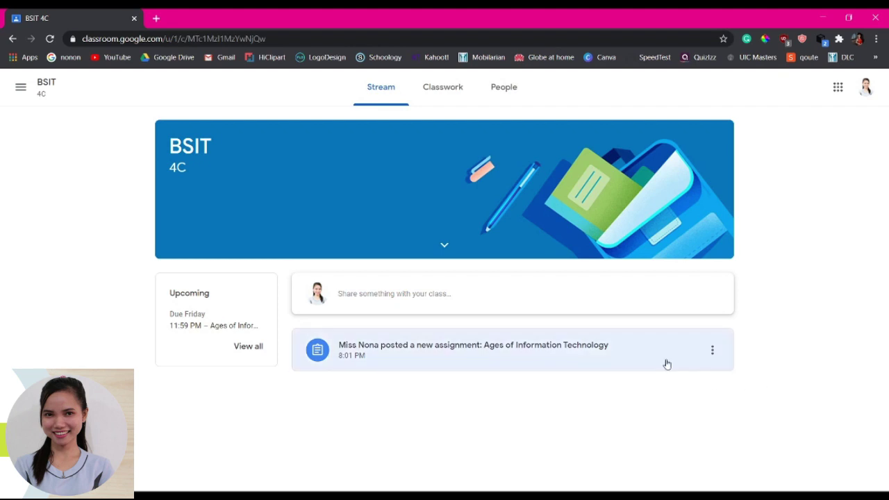
- Open the Ages of Information Technology assignment and dismiss both onboarding tips
left_click(479, 362)
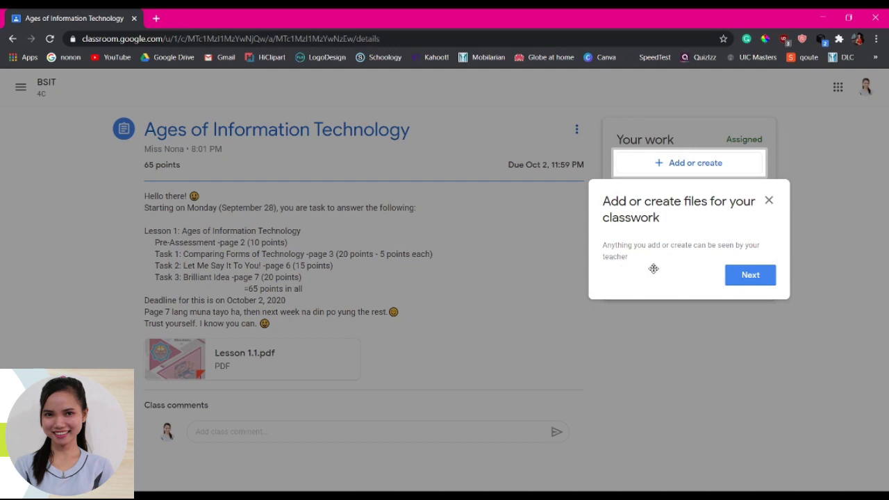
left_click(760, 285)
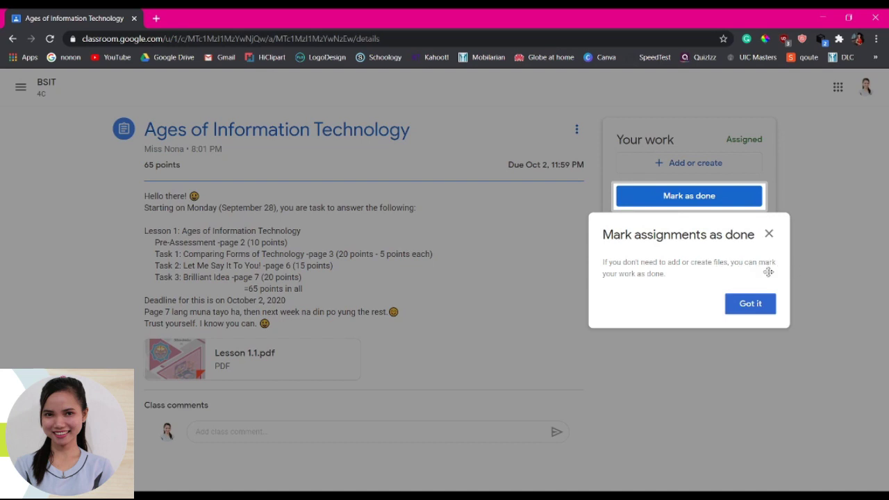
left_click(760, 307)
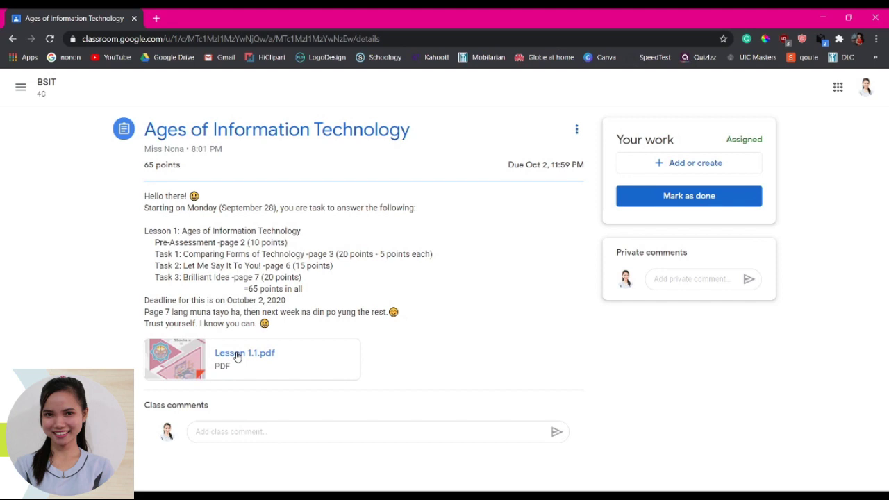
- Open Lesson 1.1.pdf, scroll to the Lesson 1 introduction, and send it to print
left_click(237, 356)
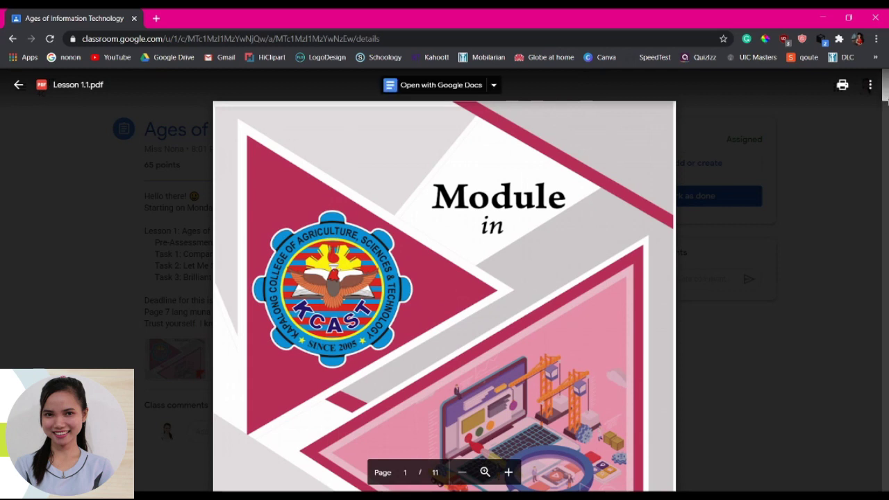
left_click_drag(886, 85, 885, 233)
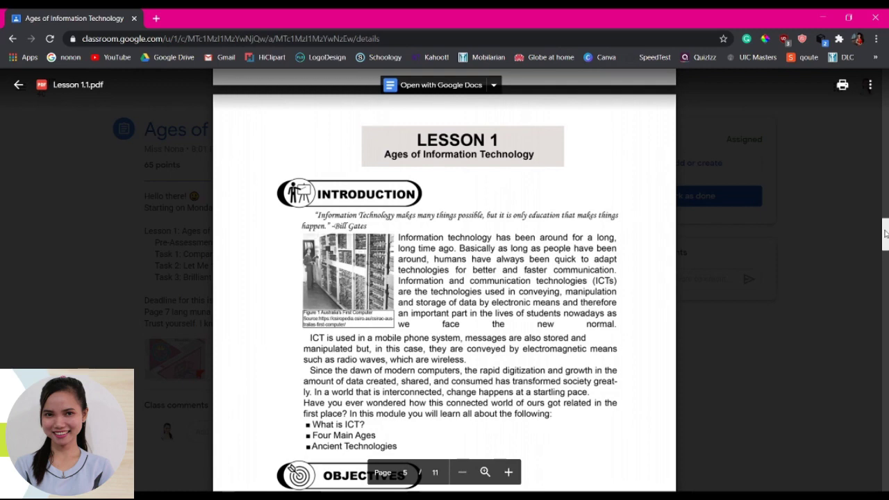
mouse_move(887, 241)
left_mouse_down()
mouse_move(885, 478)
mouse_move(874, 182)
mouse_move(887, 131)
mouse_move(886, 291)
mouse_move(887, 236)
left_mouse_up()
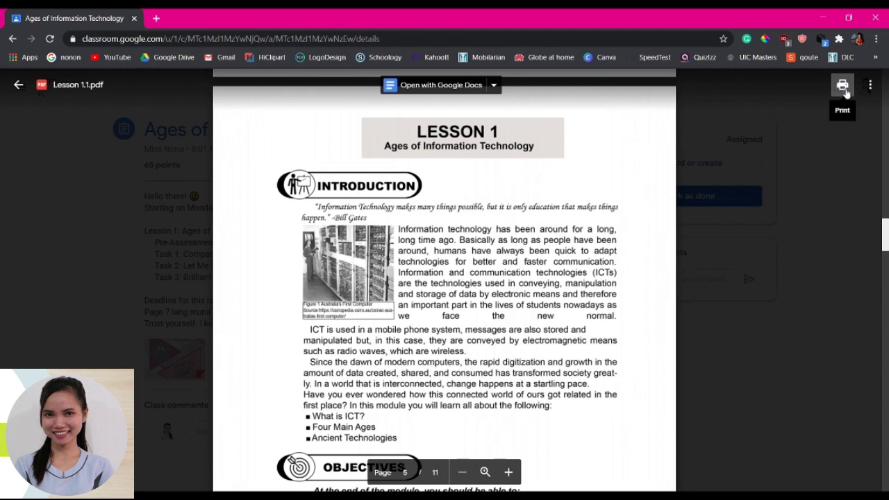
left_click(843, 85)
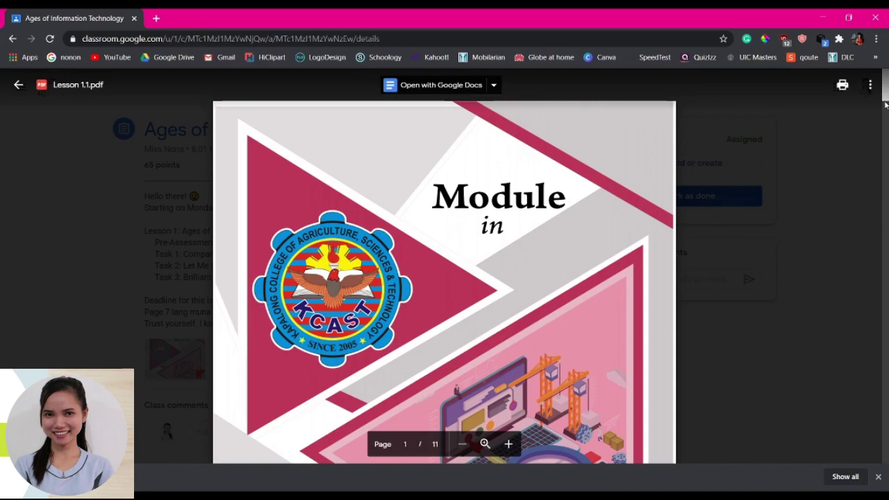
- Open Lesson 1.1.pdf in a separate Google Drive window
left_click_drag(888, 122, 865, 94)
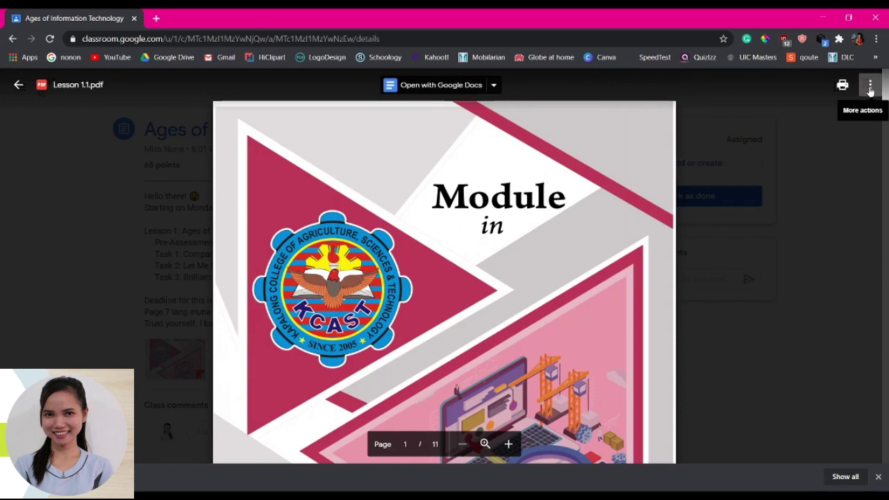
left_click(871, 89)
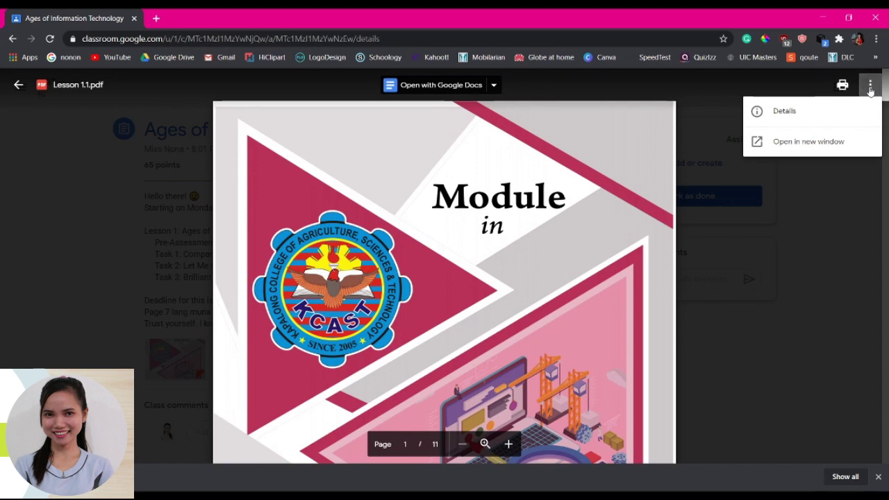
left_click(817, 147)
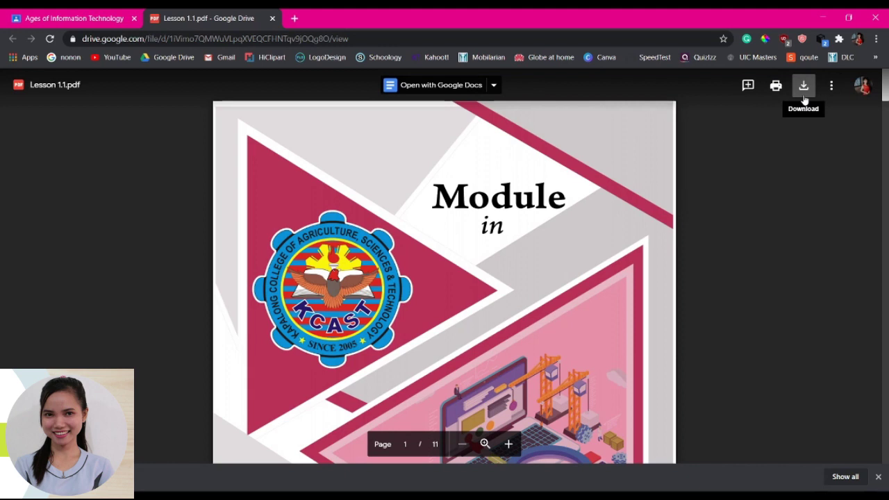
- Download Lesson 1.1.pdf, close the Drive tab, and open the Final LITE folder in File Explorer
left_click(803, 85)
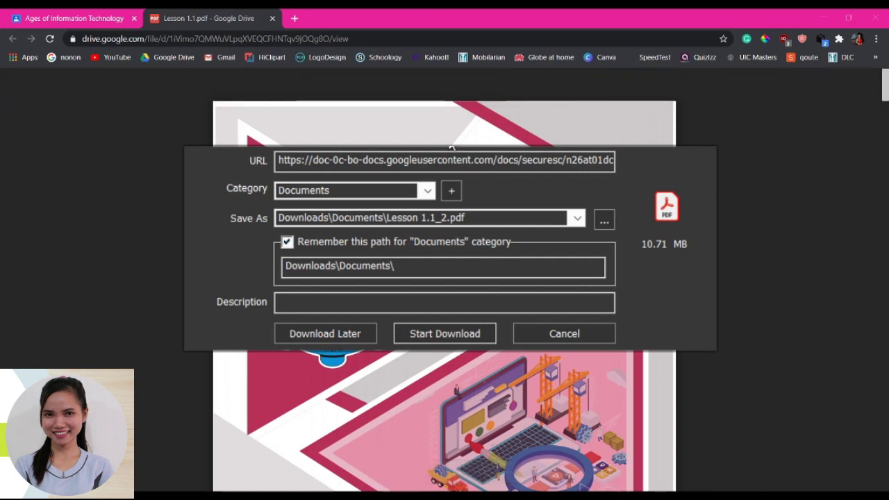
left_click(440, 331)
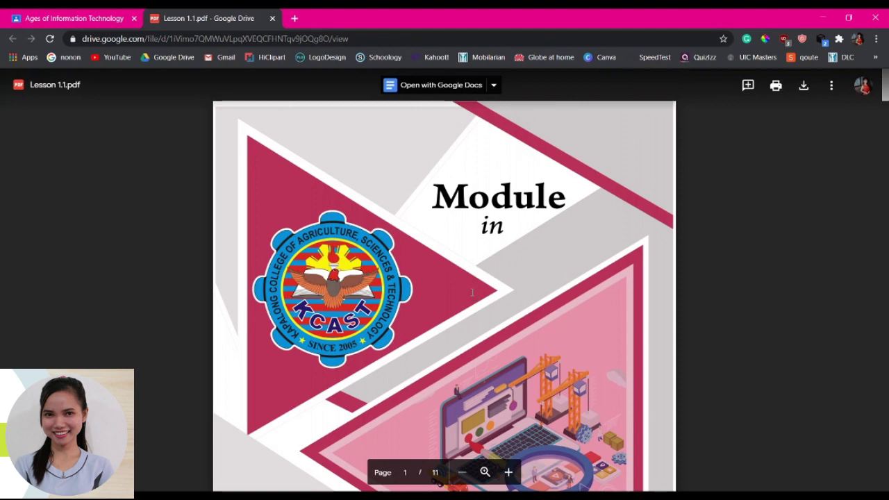
key("ctrl+w")
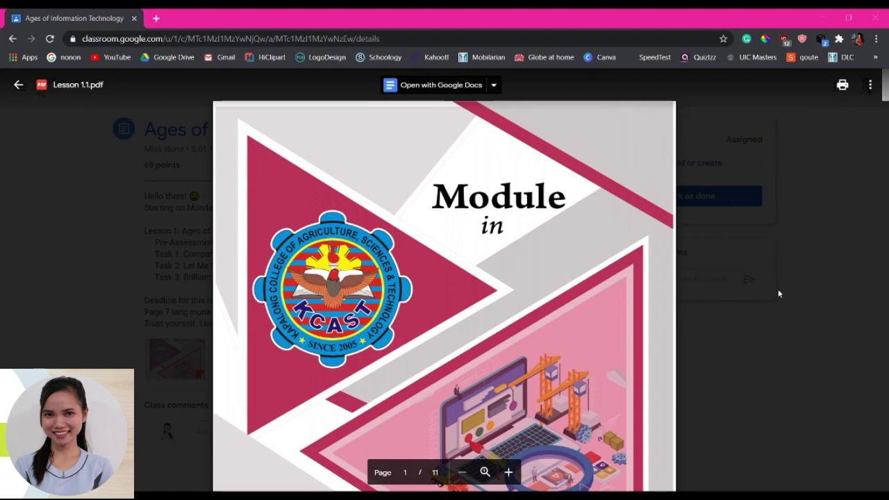
key("alt+Tab")
double_click(162, 182)
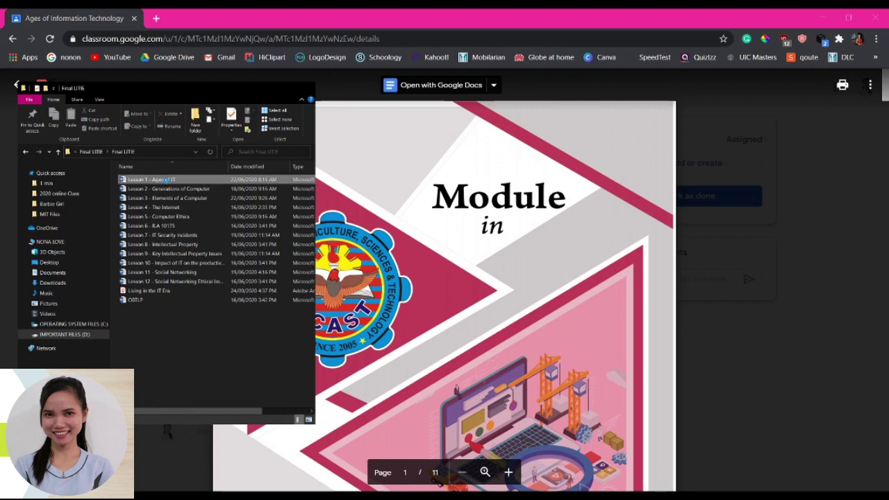
- Select the Lesson 1 - Ages of IT file, then open Classroom's file upload picker
left_click(166, 181)
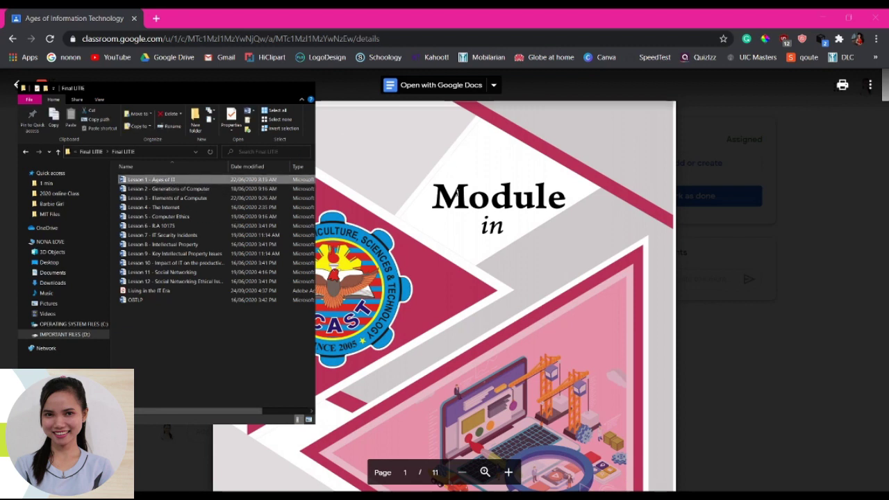
key("Escape")
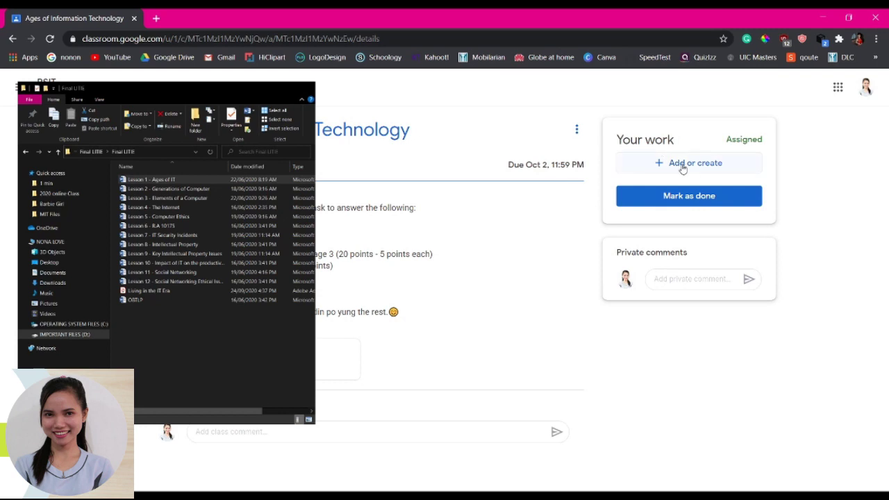
left_click(683, 164)
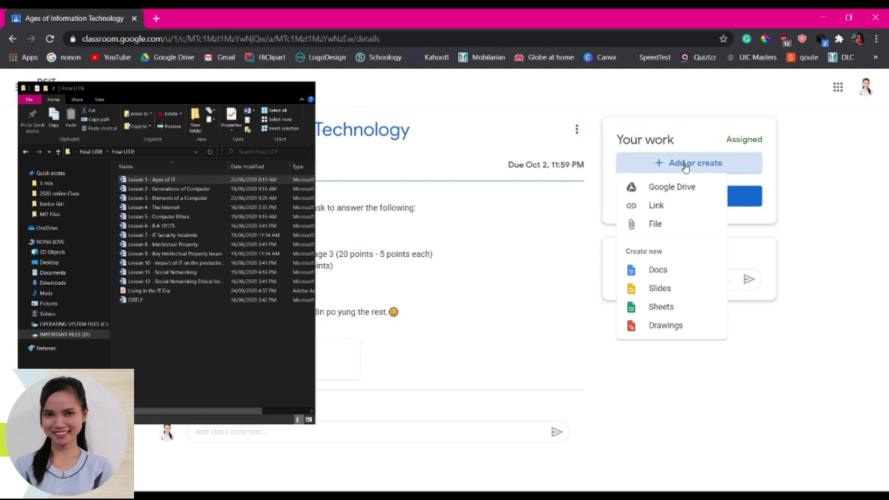
left_click(656, 224)
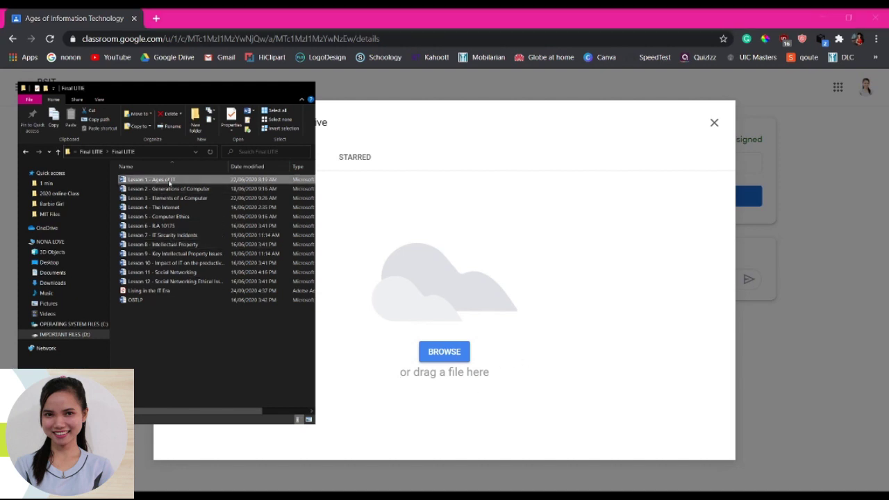
- Drag the Lesson 1 - Ages of IT Word file into the upload area to attach it
left_click_drag(177, 181, 472, 299)
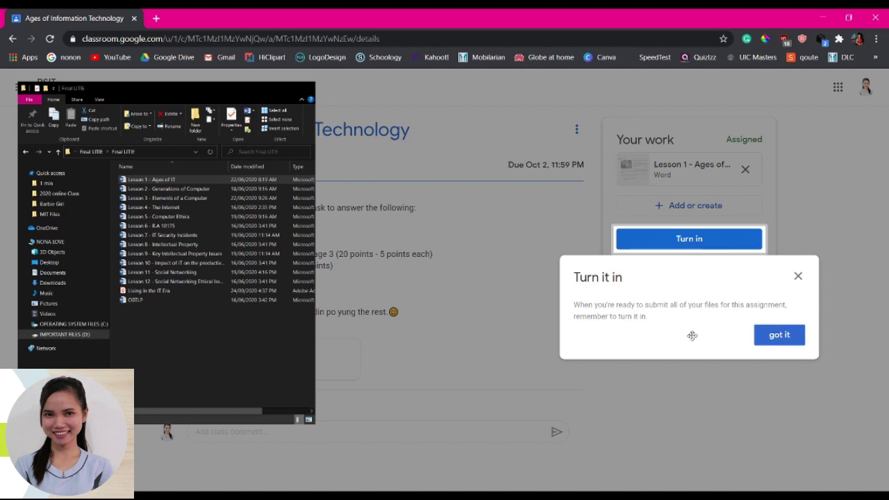
- Dismiss the turn-in tip and browse the computer for the Week 2-3 PDF to attach
left_click(767, 341)
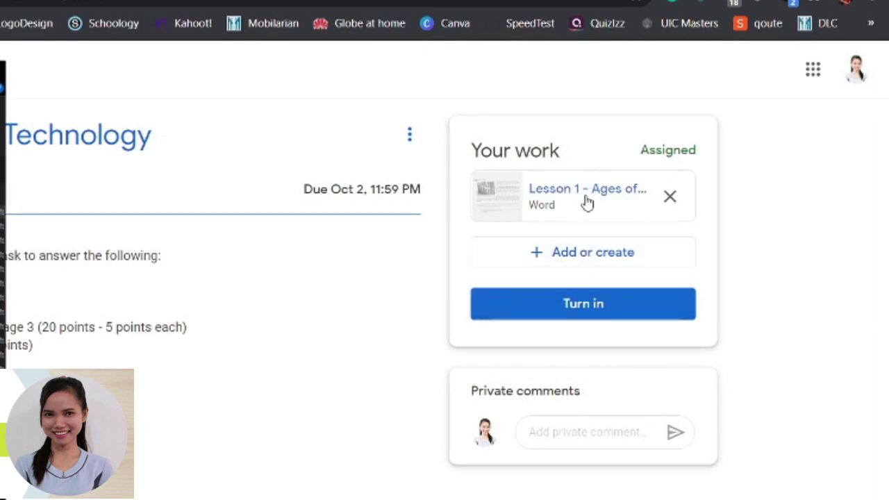
left_click(609, 253)
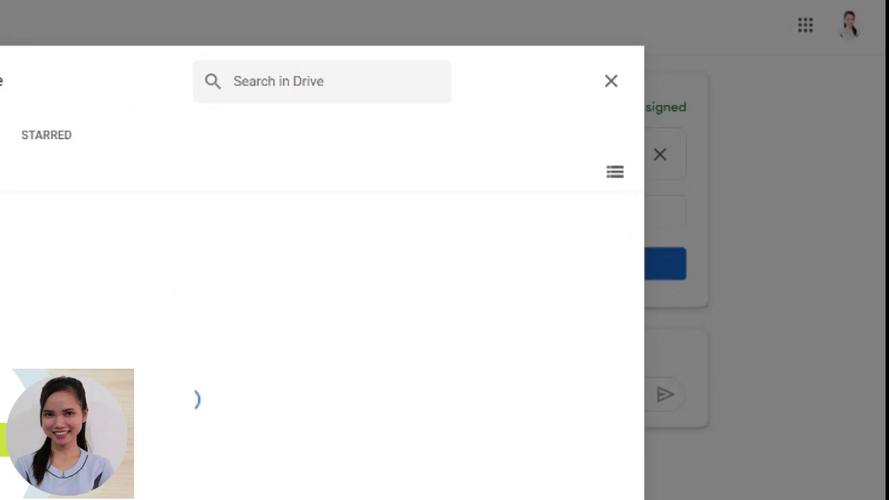
left_click(211, 448)
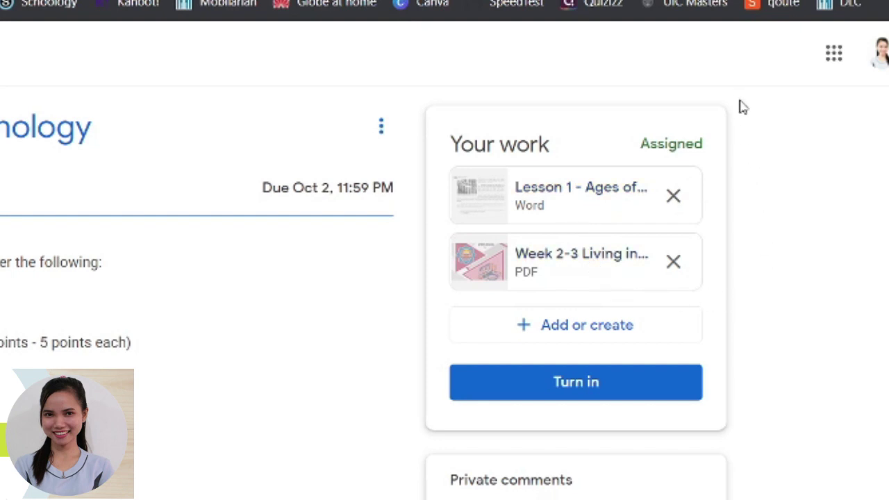
- Submit the Ages of Information Technology assignment with its Word file and PDF attached
left_click(623, 325)
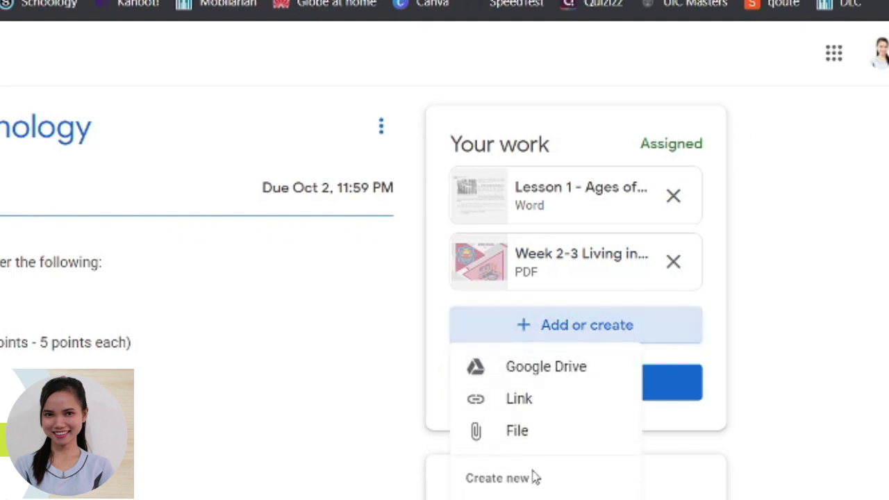
left_click(751, 328)
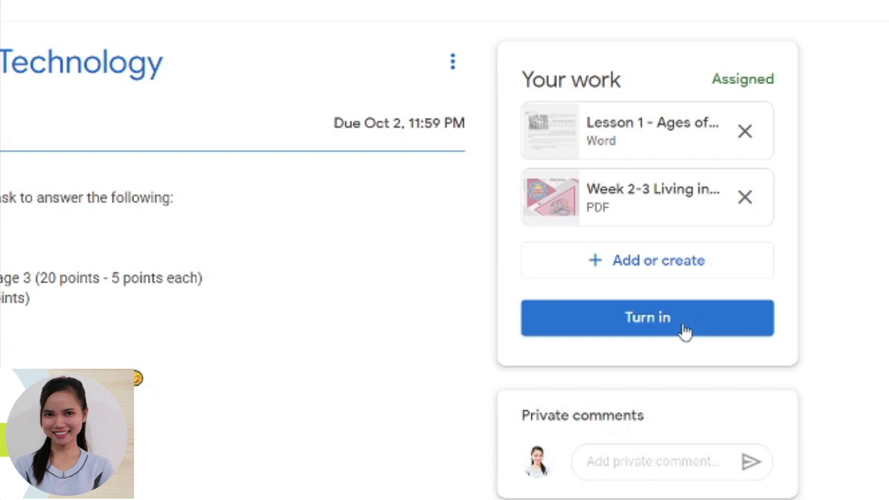
left_click(680, 326)
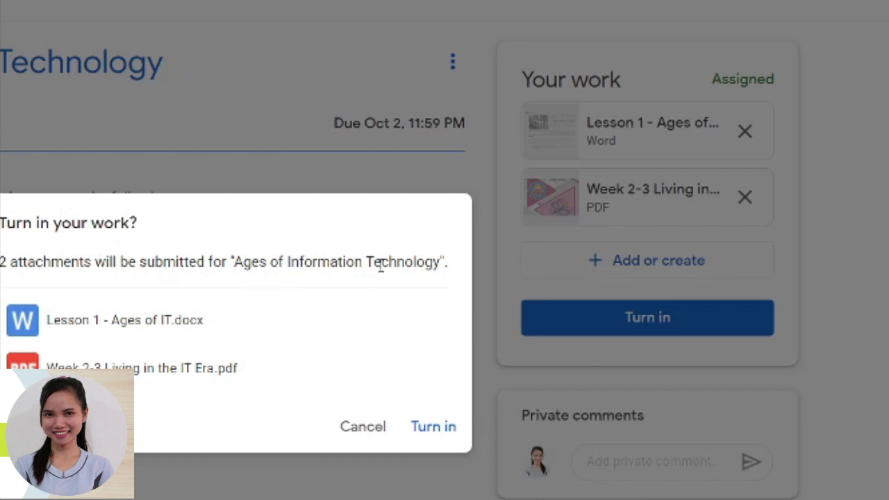
left_click(435, 428)
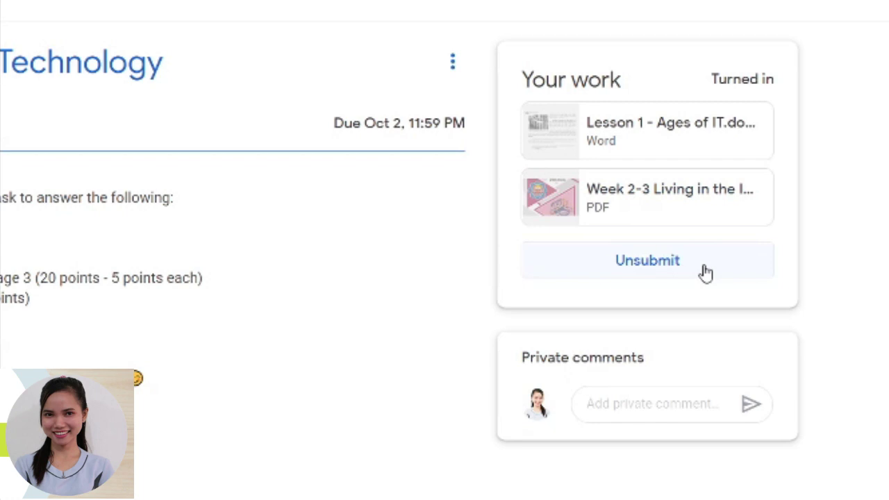
- Unsubmit the assignment so it returns to Assigned with removable attachments
left_click(658, 271)
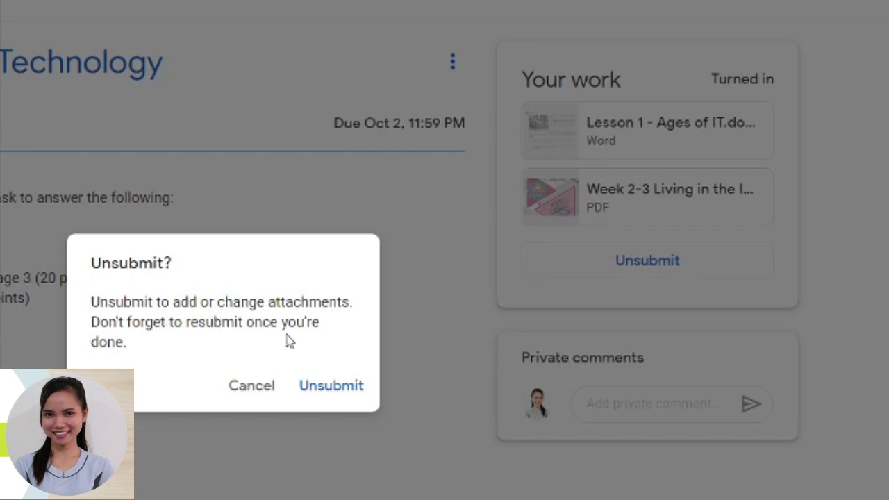
left_click(334, 388)
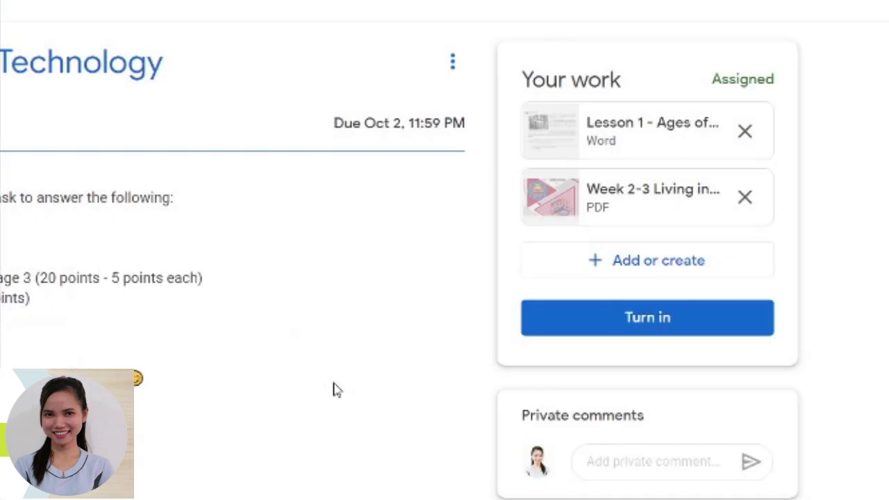
- Upload the three IMG_20200709 photos and turn the assignment in with all five attachments
left_click(646, 265)
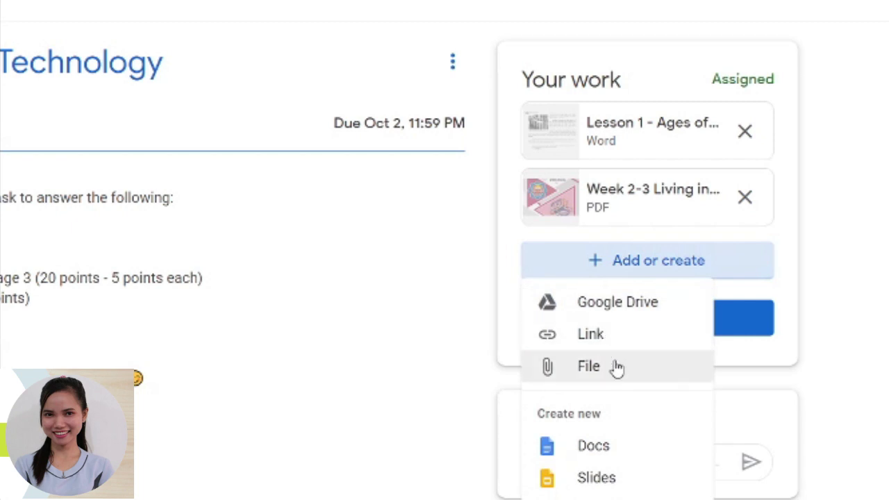
left_click(617, 369)
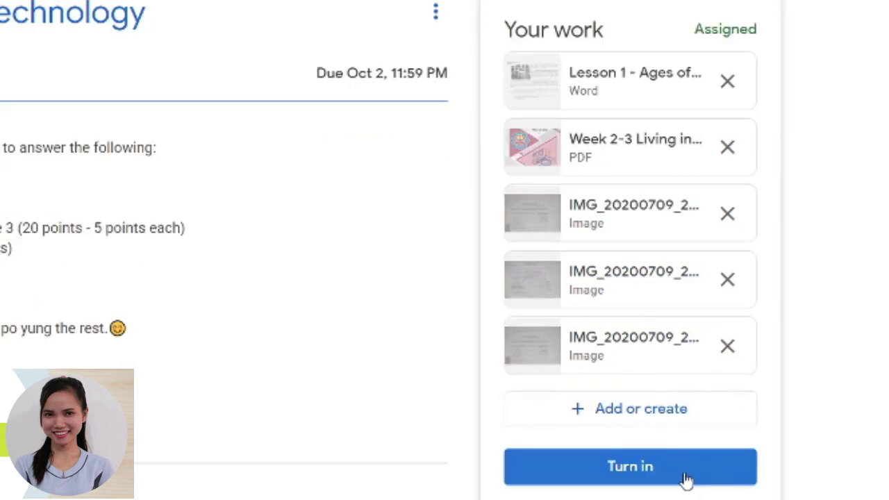
left_click(686, 479)
left_click(410, 449)
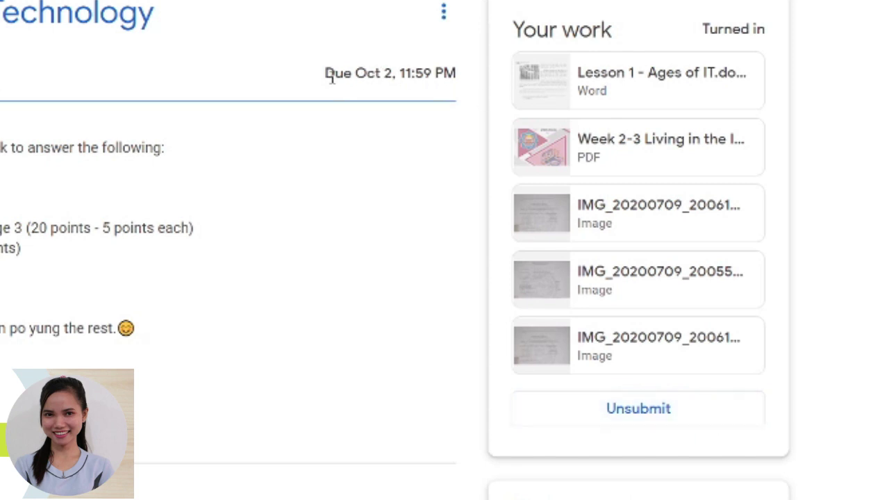
left_click_drag(325, 73, 463, 80)
left_click(408, 102)
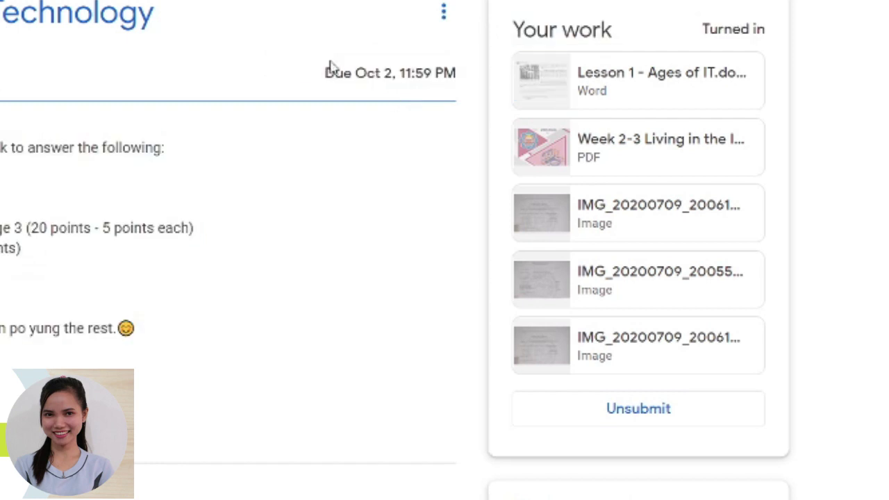